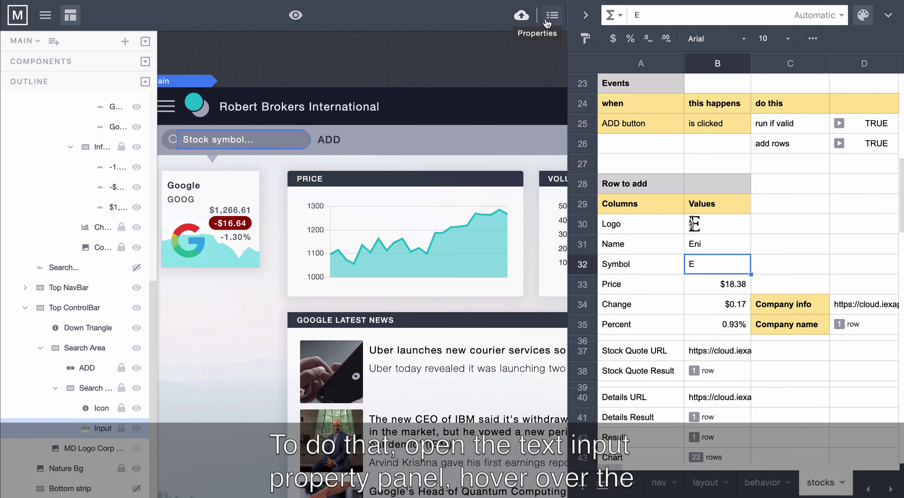
# - Bind the search input's VALUE to Symbol cell B32, then select the ADD button
pyautogui.click(552, 15)
pyautogui.click(718, 264)
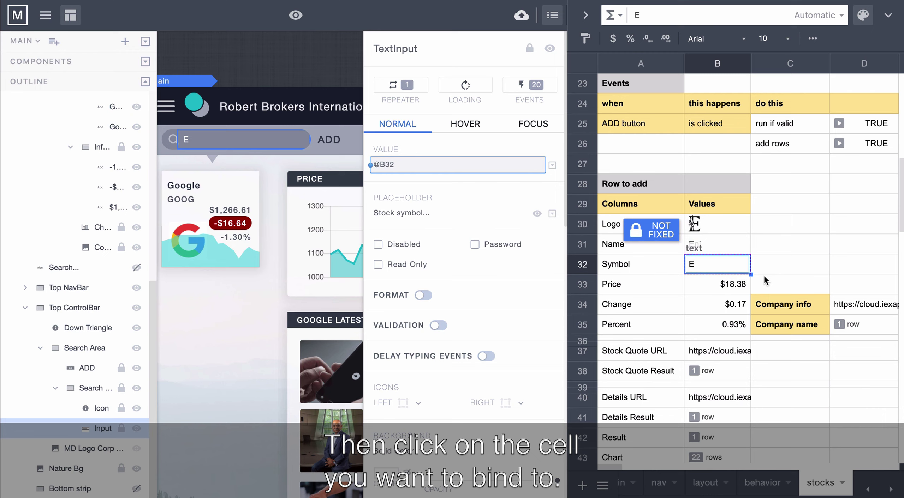
pyautogui.click(767, 268)
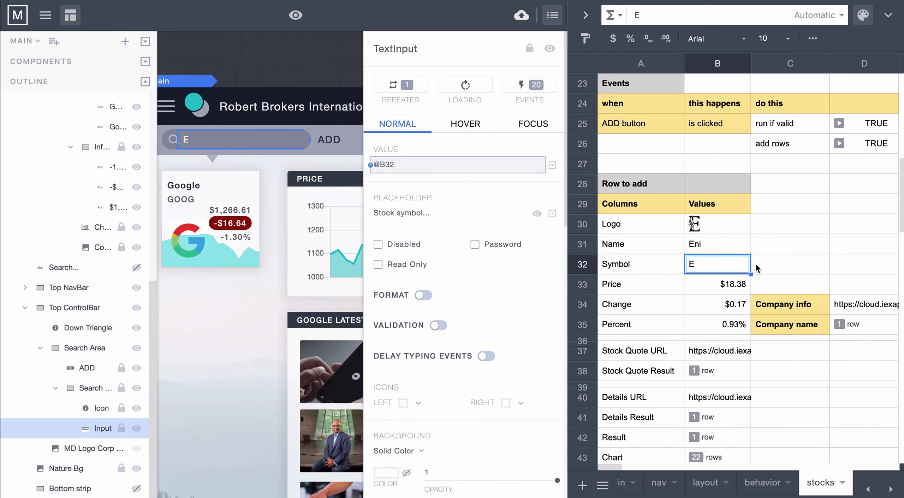
pyautogui.click(328, 139)
pyautogui.click(529, 85)
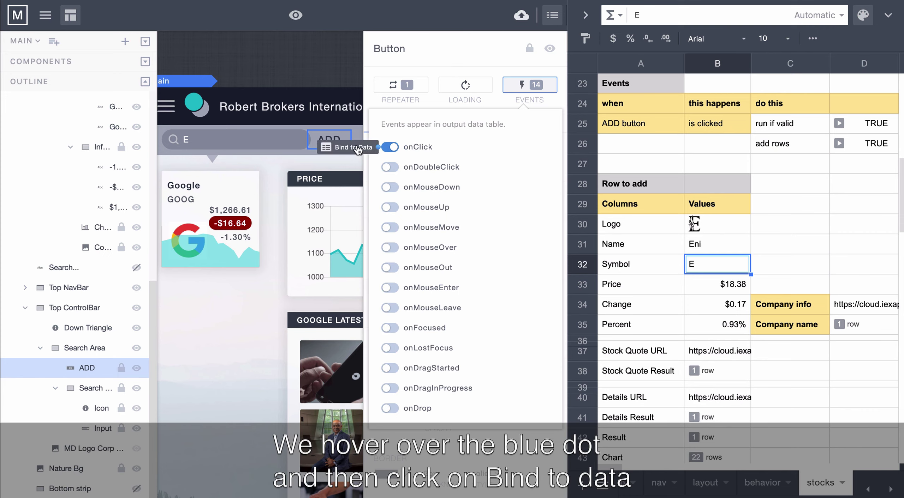
# - Bind the ADD button's onClick event to the run-if-valid cell D25
pyautogui.click(357, 149)
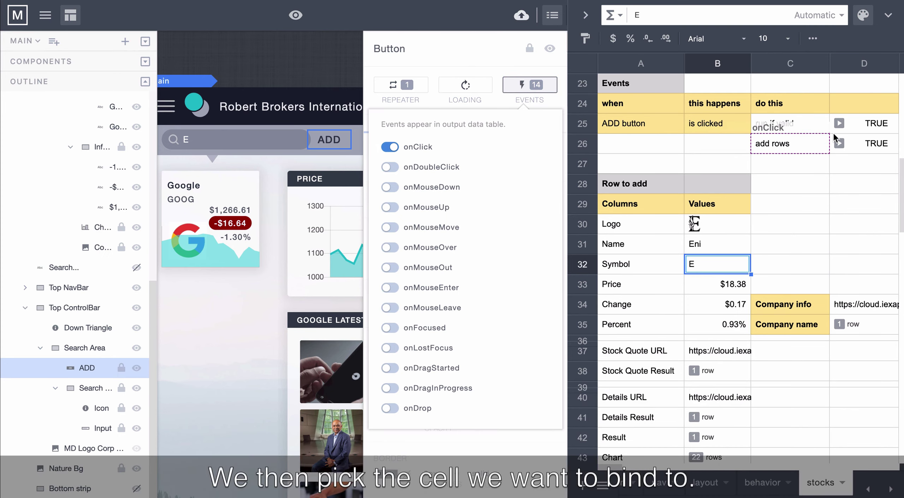
pyautogui.click(836, 127)
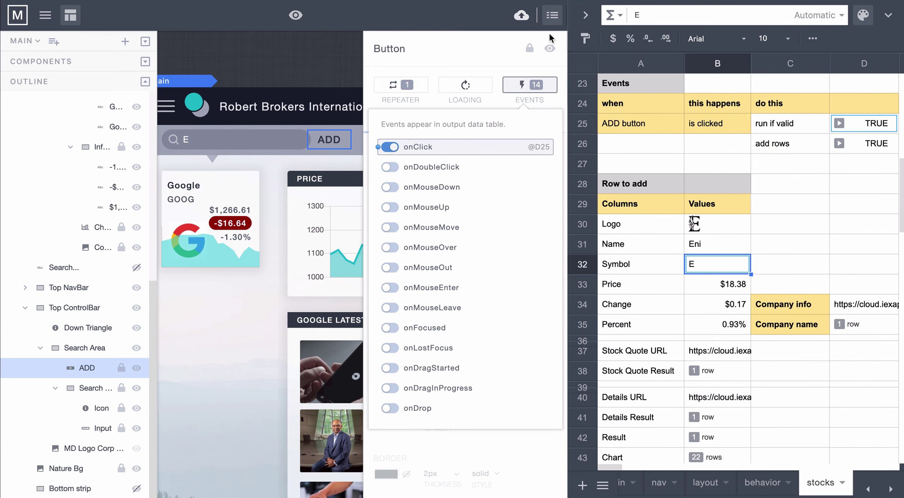
# - Close the side panels, preview the app, and add a NIKE card by searching NKE
pyautogui.click(551, 16)
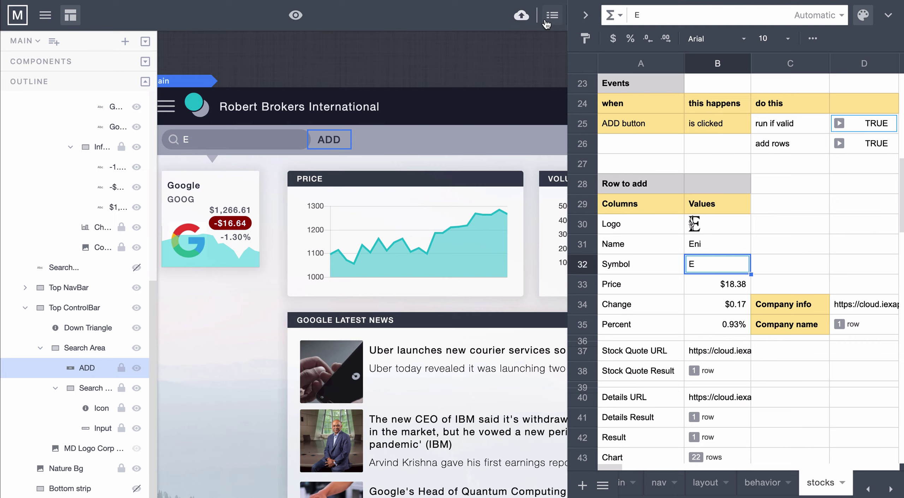
pyautogui.click(70, 15)
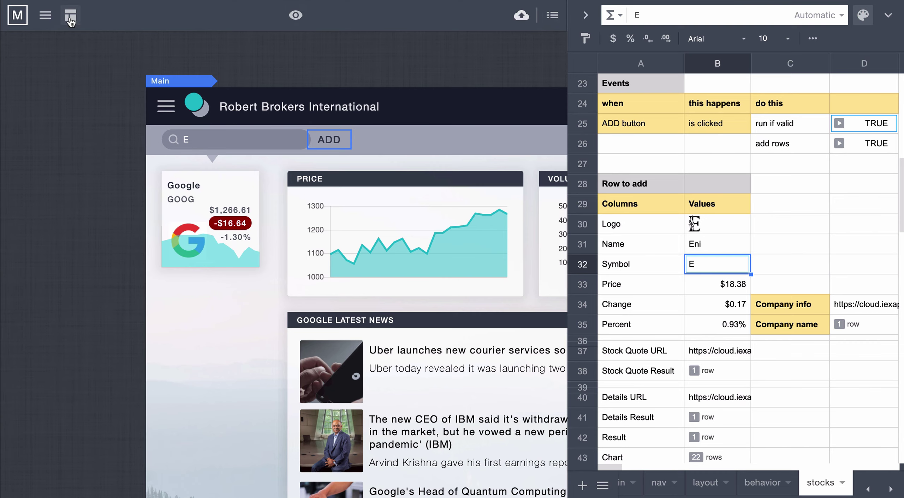
pyautogui.click(296, 15)
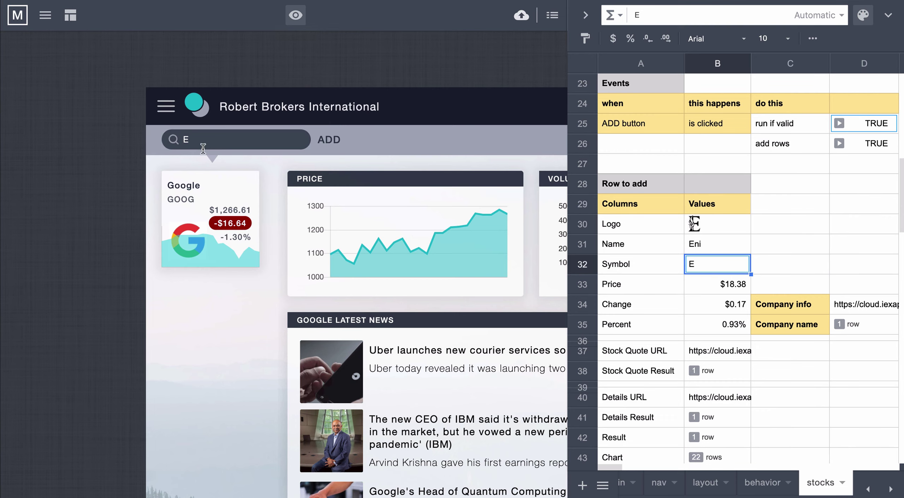
pyautogui.scroll(5, 598, 207)
pyautogui.click(264, 139)
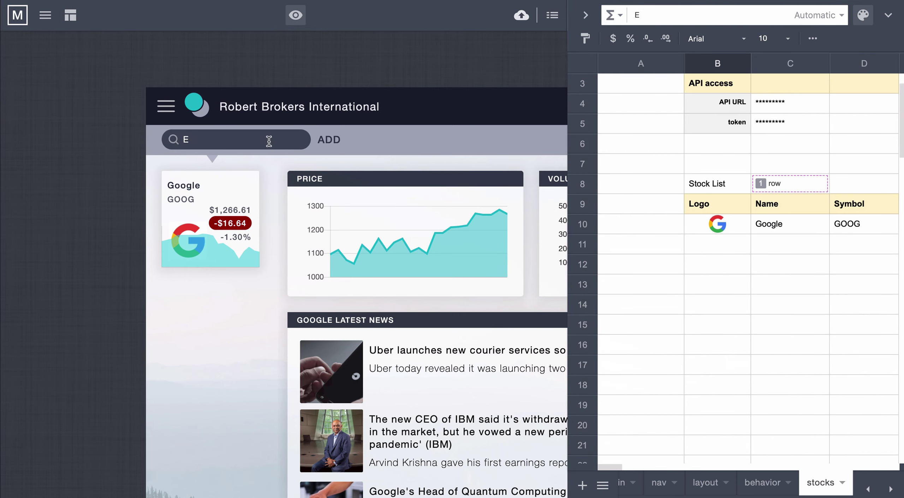
pyautogui.press('BackSpace')
pyautogui.write('NKE')
pyautogui.click(330, 139)
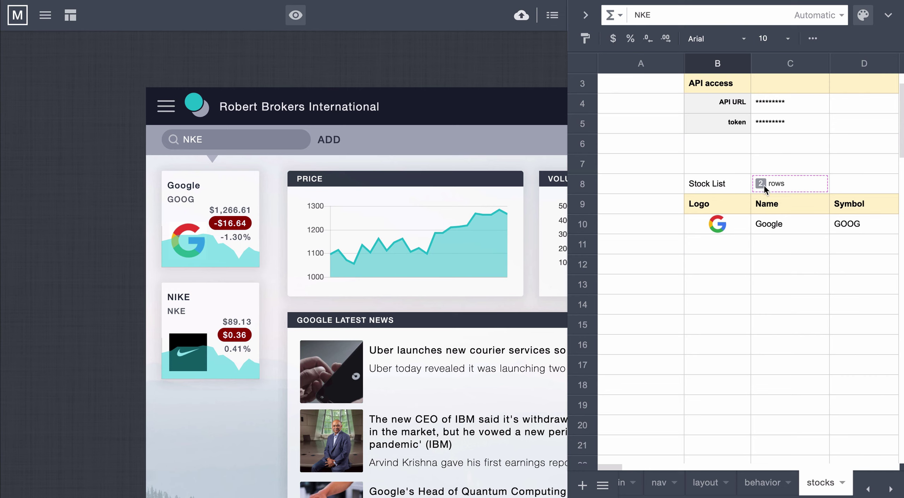
# - Inspect the Stock List rows in cell C8 and select the NKE symbol for replacement
pyautogui.click(764, 185)
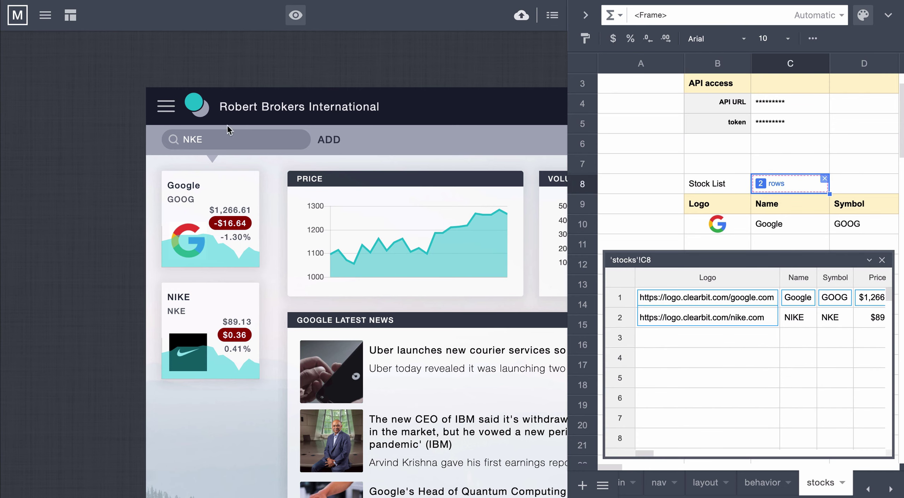
pyautogui.moveTo(207, 139); pyautogui.dragTo(182, 139)
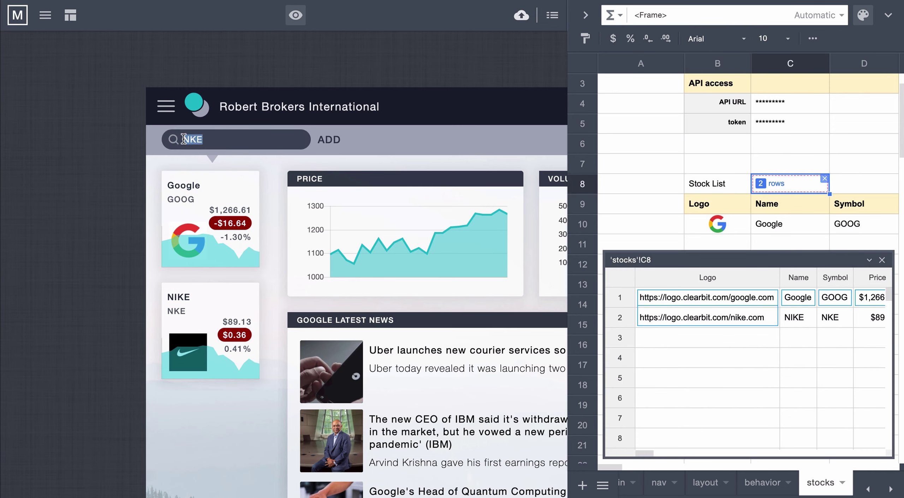
pyautogui.write('AMZN')
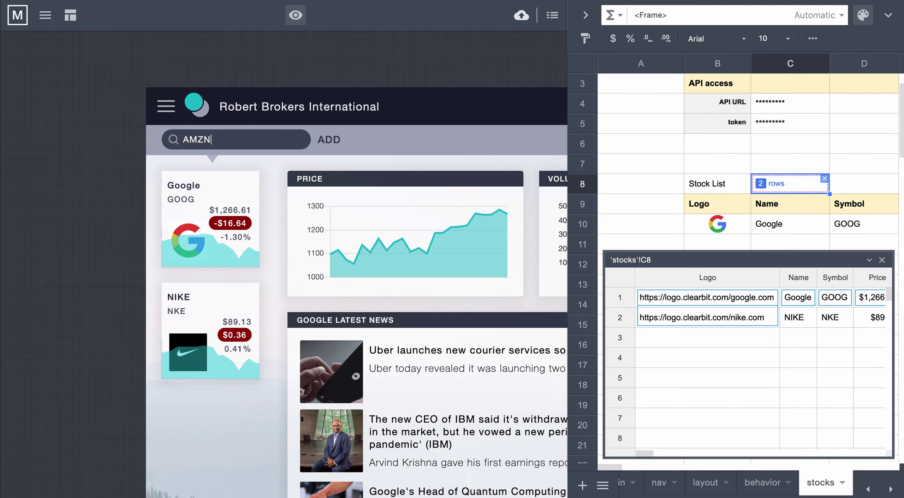